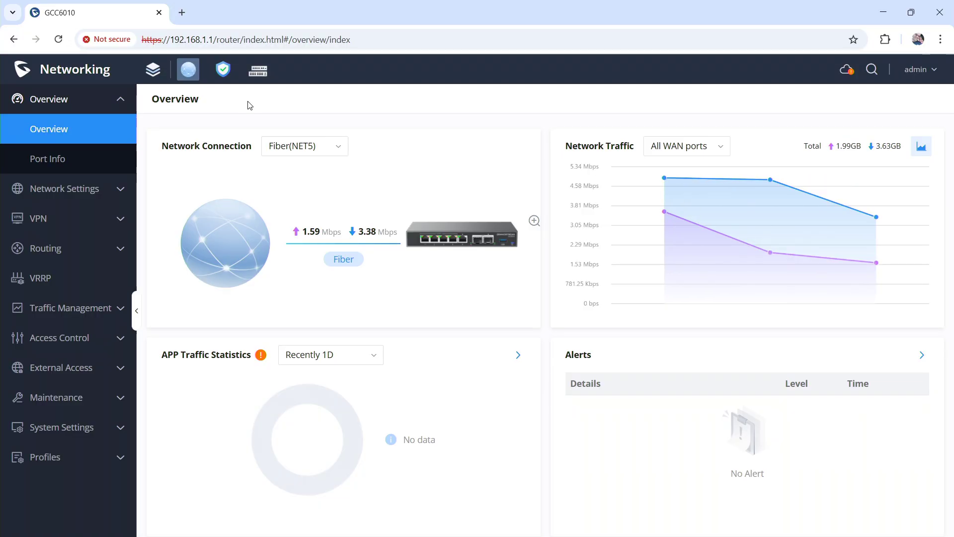
Step: Open Firewall Policy > Traffic Rules and clone the anti-lockout rule
{"action": "left_click", "coordinate": [224, 72]}
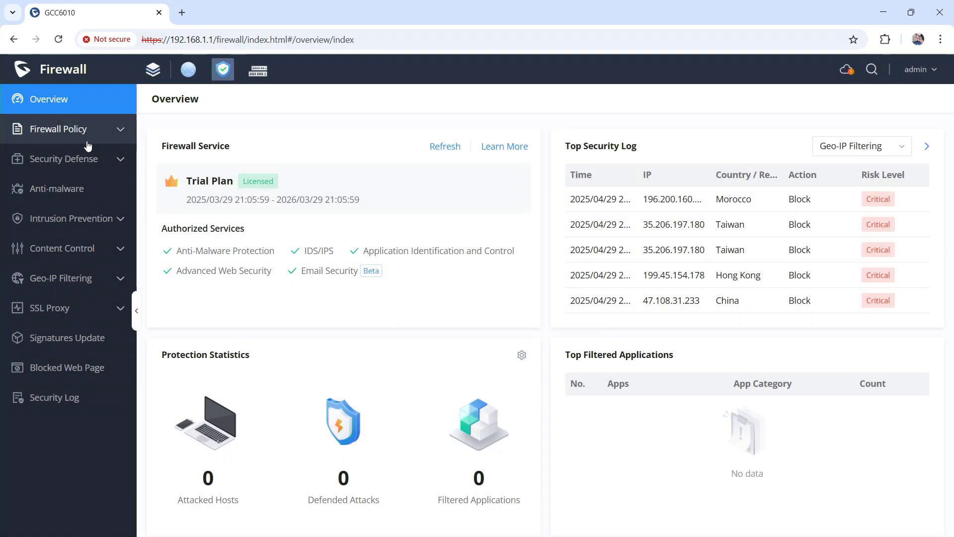
{"action": "left_click", "coordinate": [74, 134]}
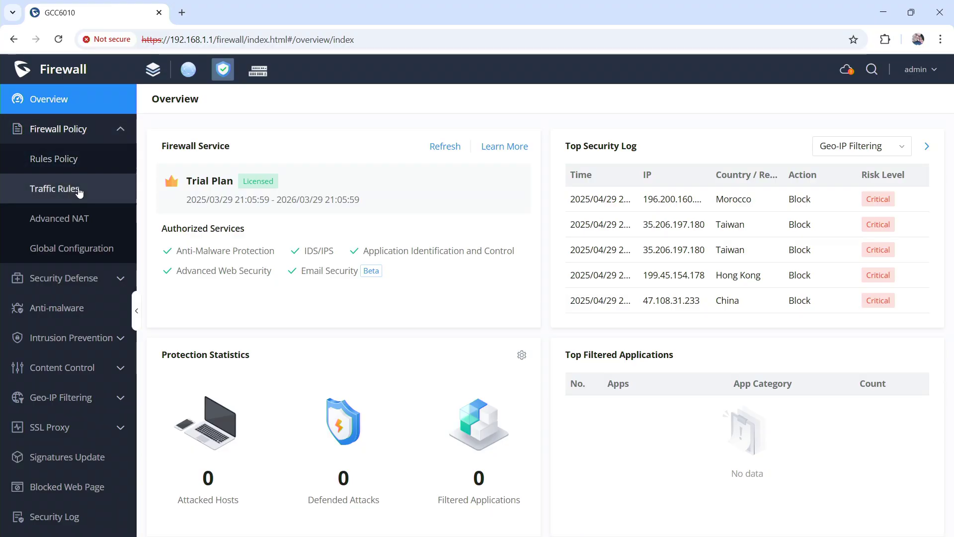
{"action": "left_click", "coordinate": [76, 191]}
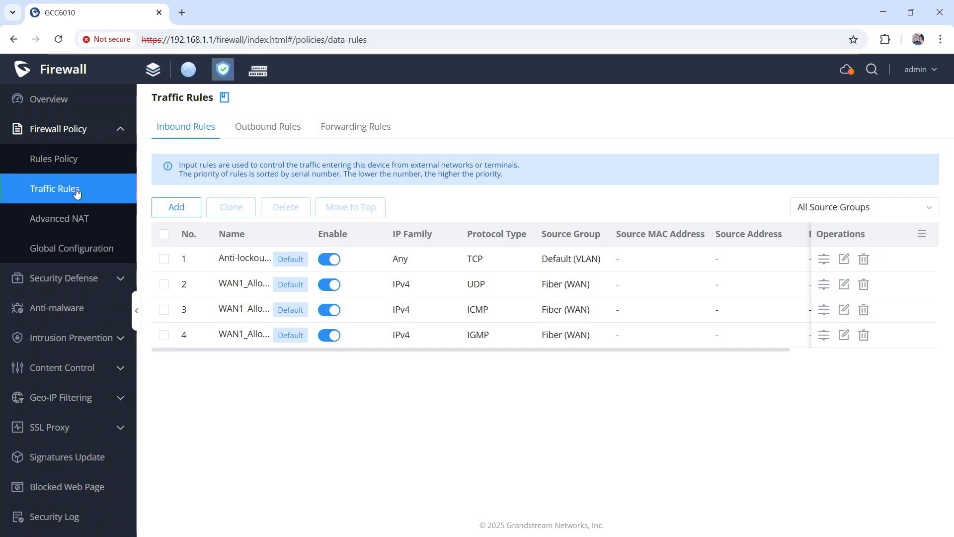
{"action": "left_click", "coordinate": [164, 259]}
{"action": "left_click", "coordinate": [234, 210]}
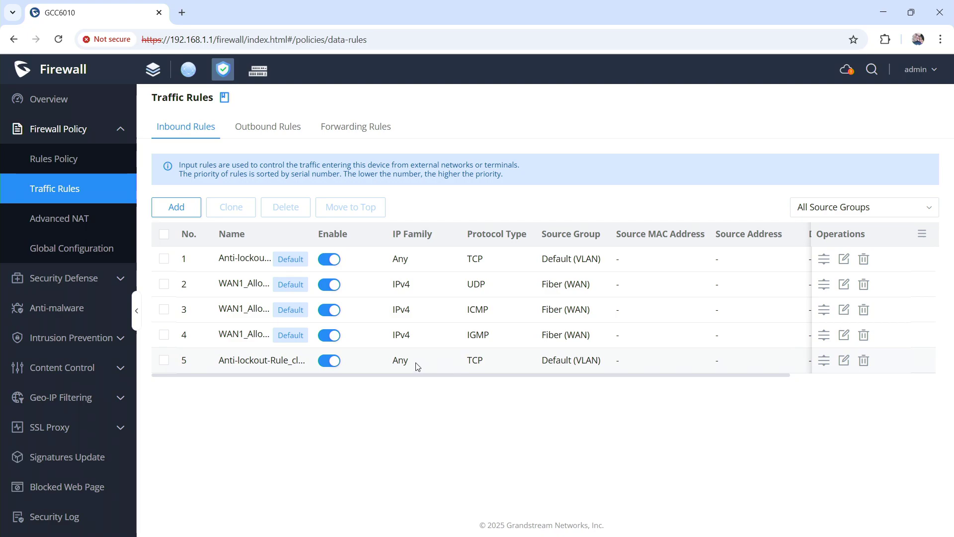
Step: Delete the cloned fifth rule and confirm, leaving the four default rules
{"action": "left_click", "coordinate": [864, 360]}
{"action": "left_click", "coordinate": [819, 329]}
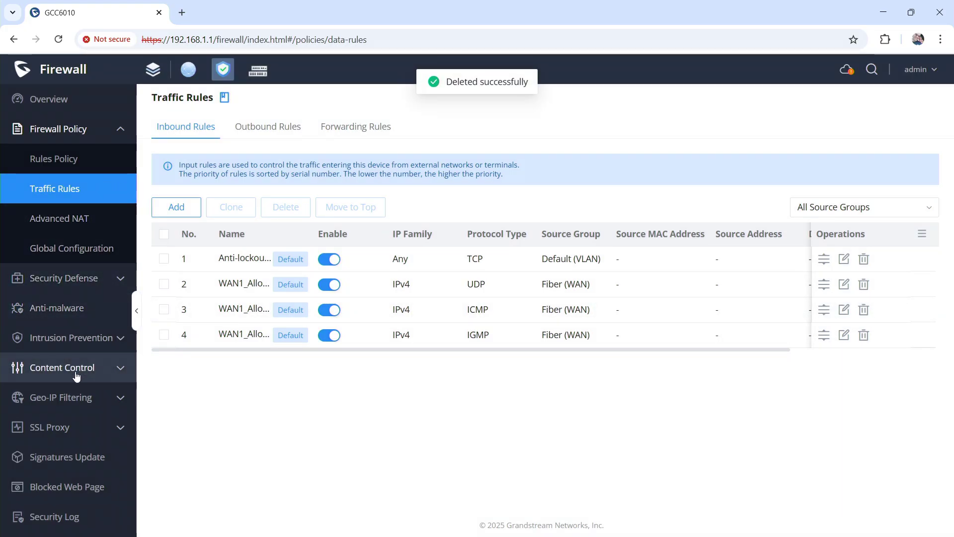
{"action": "left_click", "coordinate": [189, 71]}
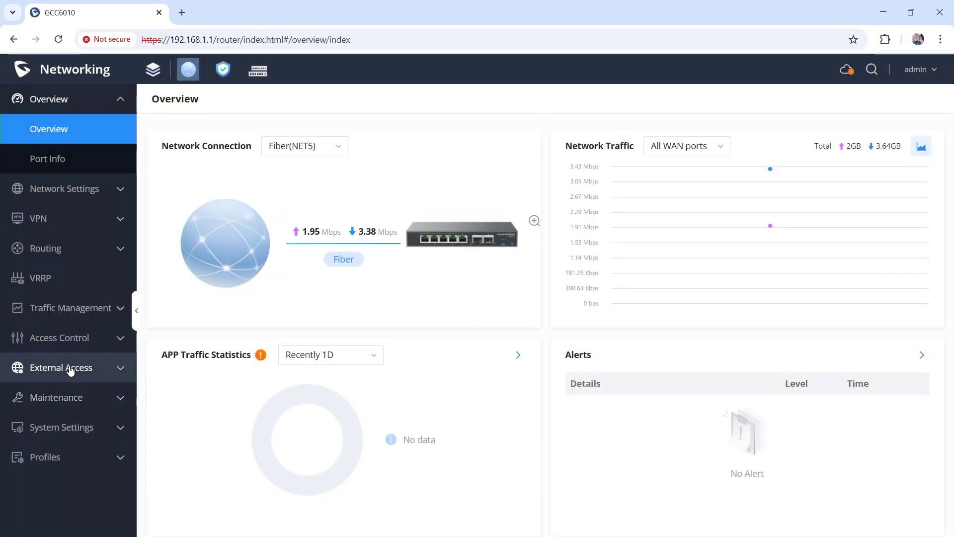
Step: Add a new rule under External Access > Port Forwarding and name it 'Test'
{"action": "left_click", "coordinate": [70, 369]}
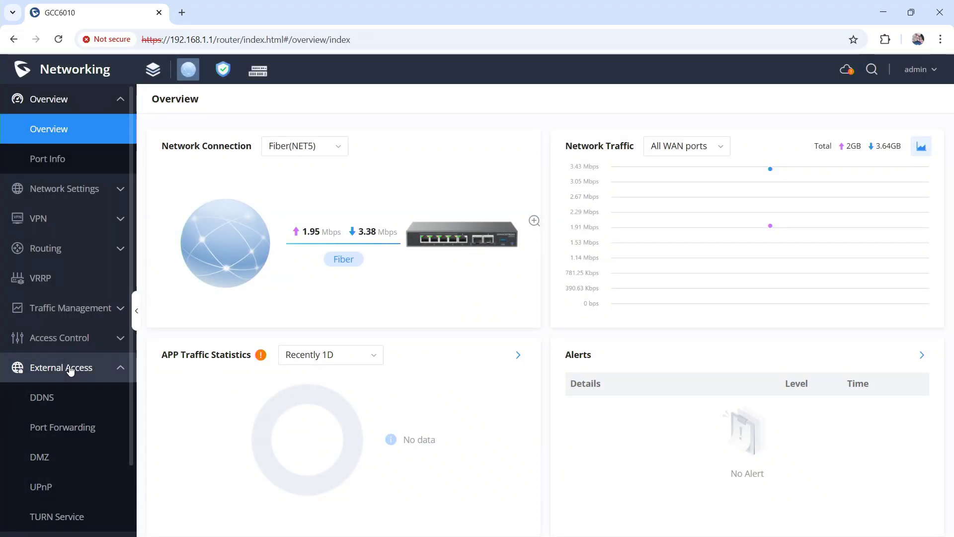
{"action": "left_click", "coordinate": [82, 436]}
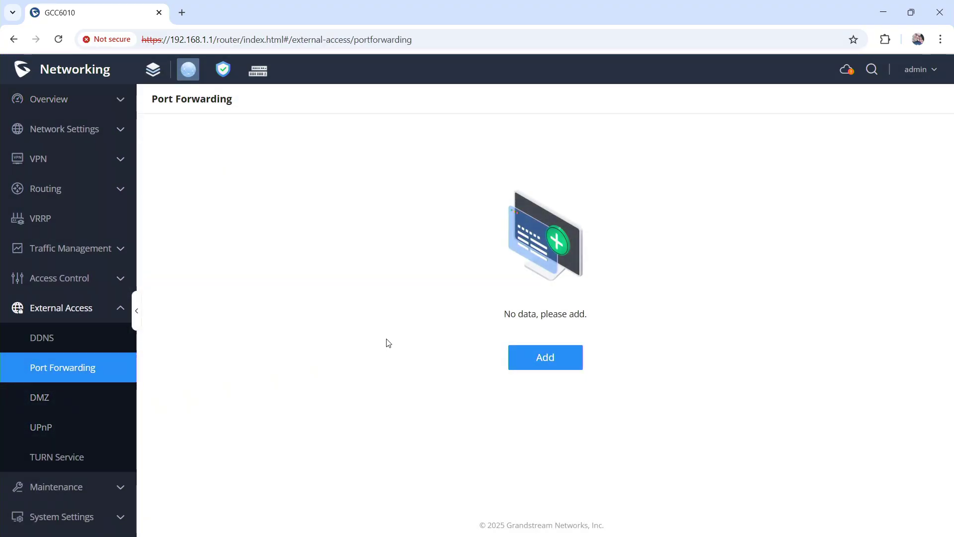
{"action": "left_click", "coordinate": [566, 361]}
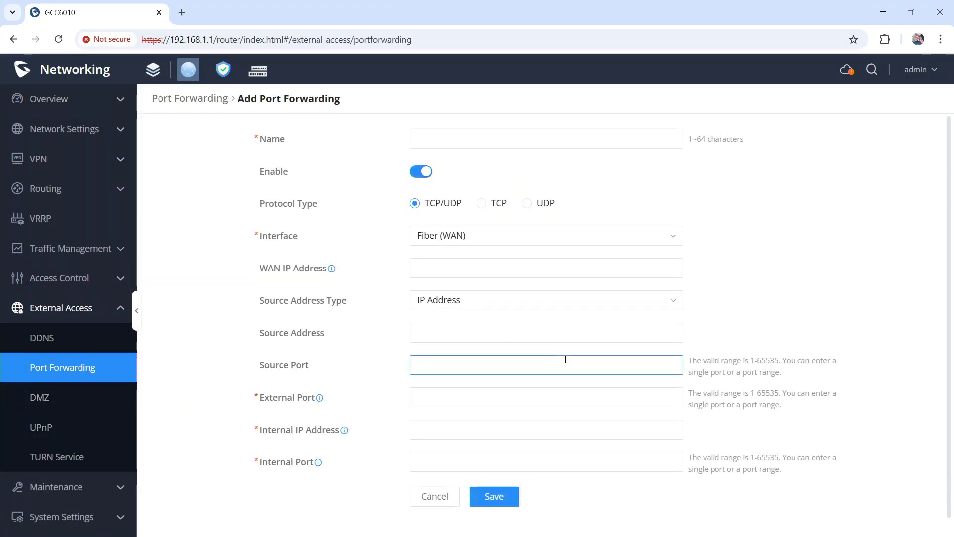
{"action": "left_click", "coordinate": [471, 142]}
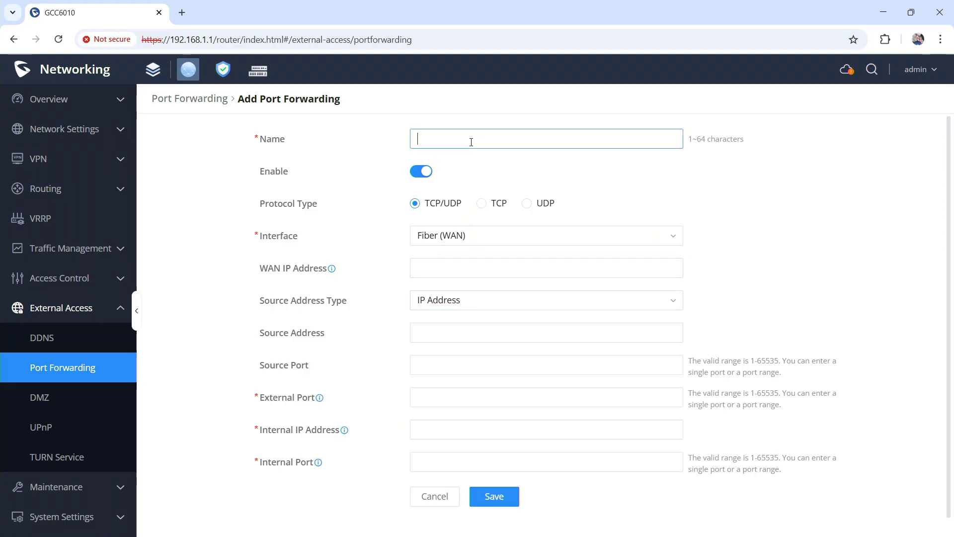
{"action": "type", "text": "Test"}
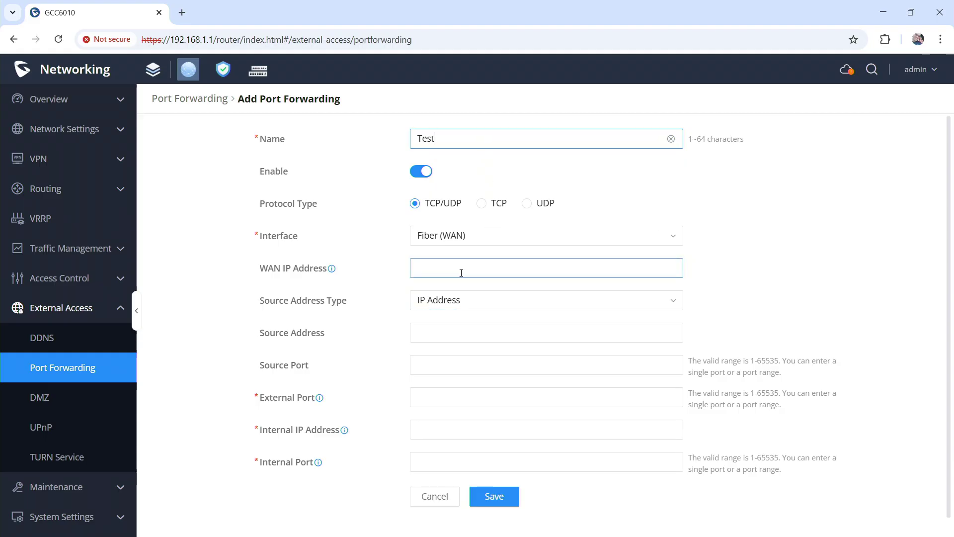
{"action": "left_click", "coordinate": [447, 306]}
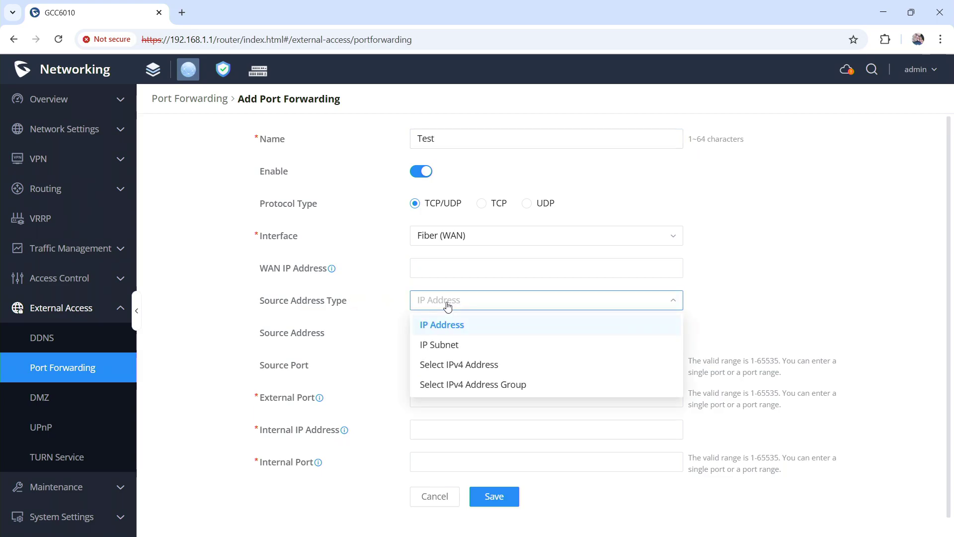
Step: Set Source Address Type to Select IPv4 Address Group and choose Add IPv4 Address Group
{"action": "left_click", "coordinate": [479, 365]}
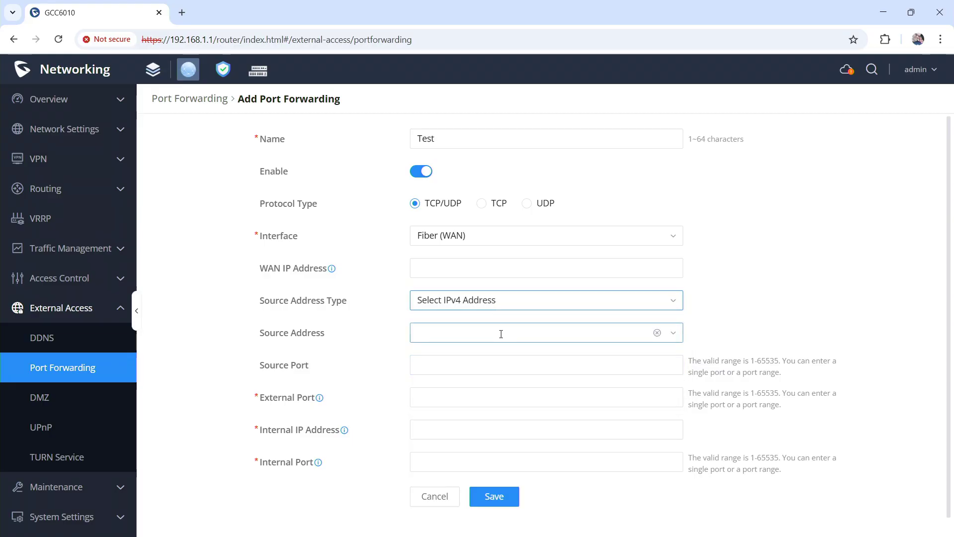
{"action": "left_click", "coordinate": [494, 301]}
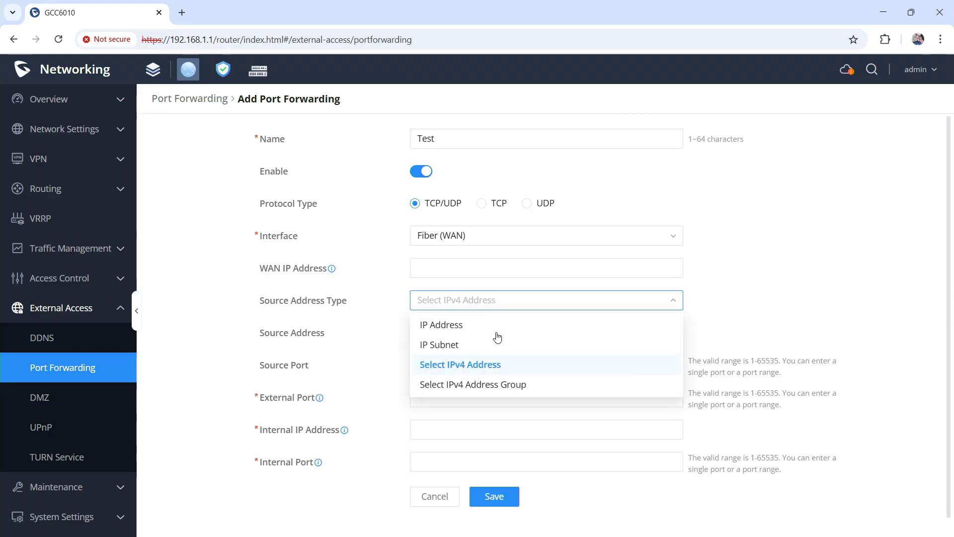
{"action": "left_click", "coordinate": [489, 385]}
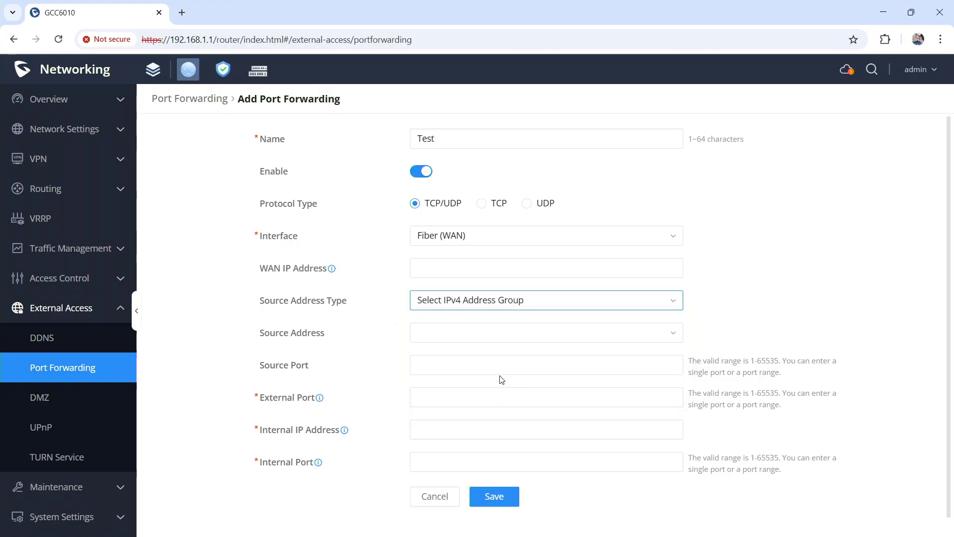
{"action": "left_click", "coordinate": [484, 333]}
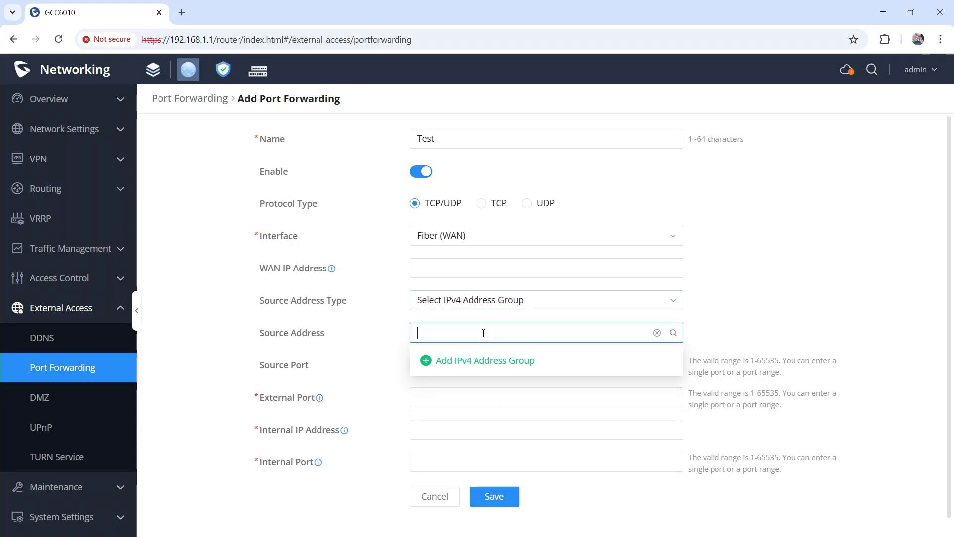
{"action": "left_click", "coordinate": [486, 362]}
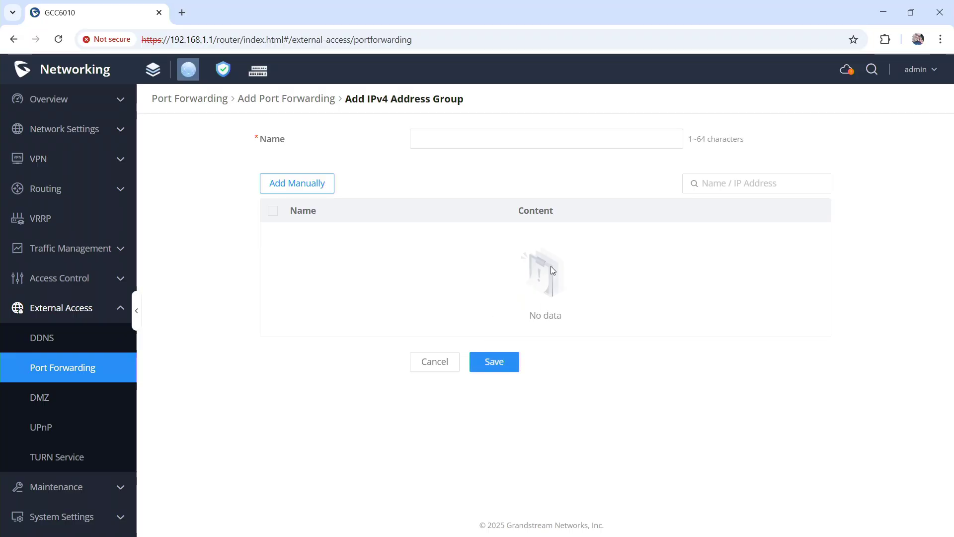
{"action": "left_click", "coordinate": [554, 135]}
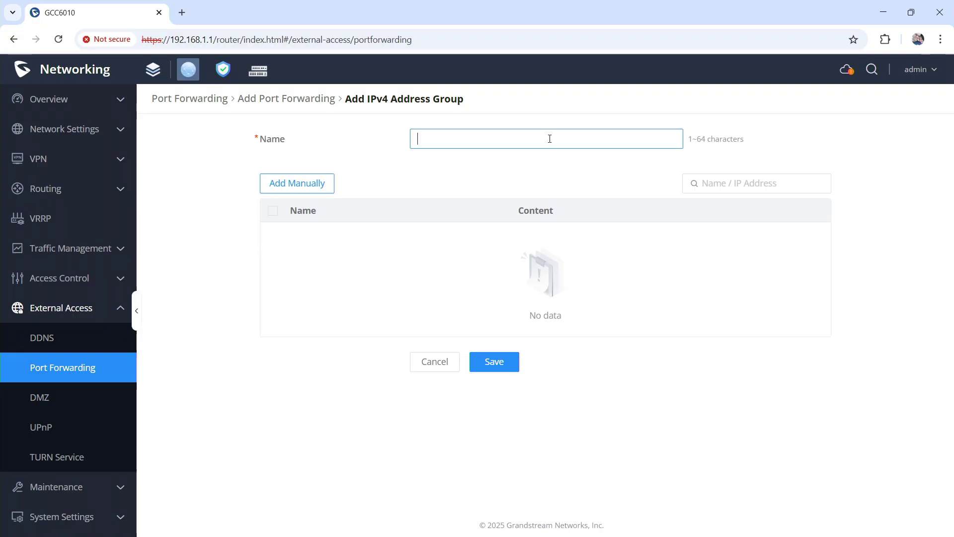
Step: Name the new IPv4 address group 'Test'
{"action": "type", "text": "TEs"}
{"action": "key", "text": "BackSpace"}
{"action": "type", "text": "est"}
{"action": "left_click", "coordinate": [403, 188]}
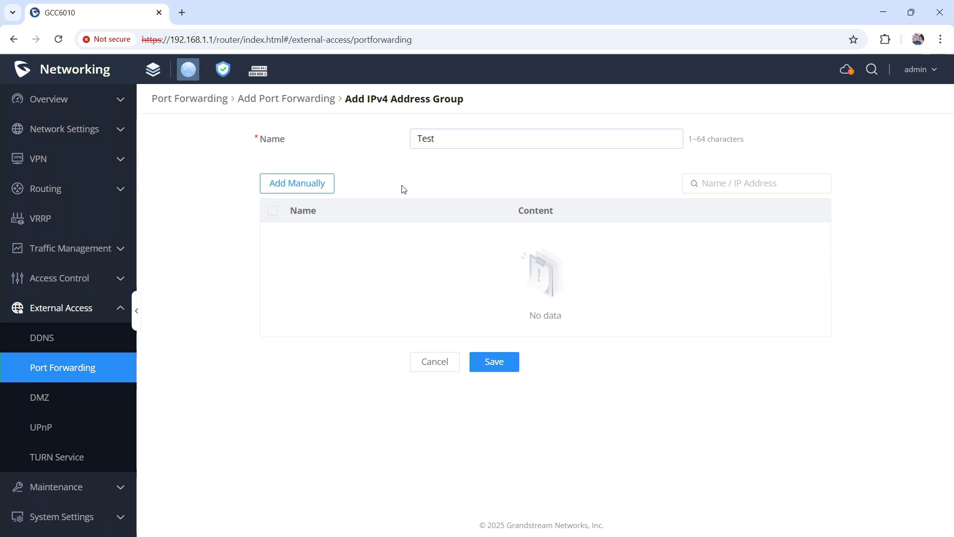
Step: Add a manual address entry named Google with content 8.8.8.8
{"action": "left_click", "coordinate": [320, 183]}
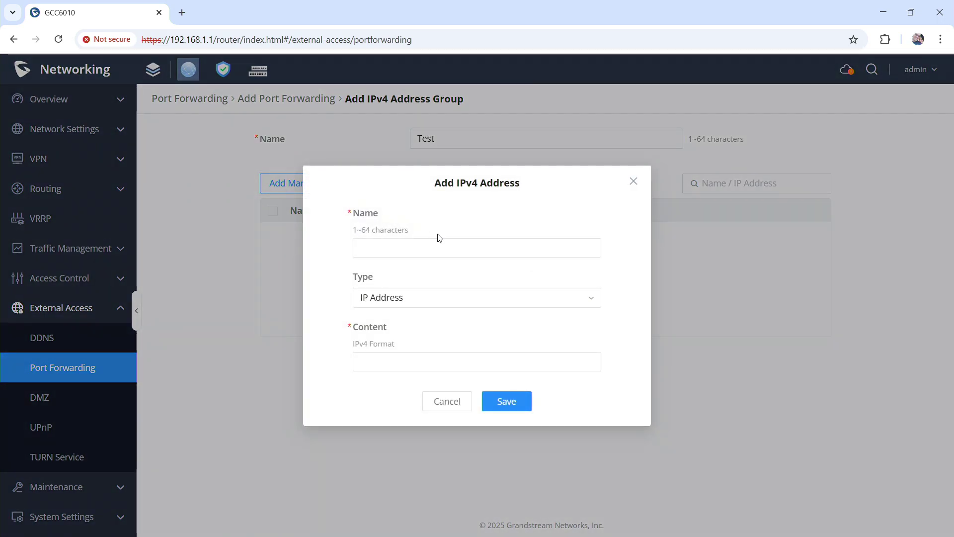
{"action": "left_click", "coordinate": [451, 244]}
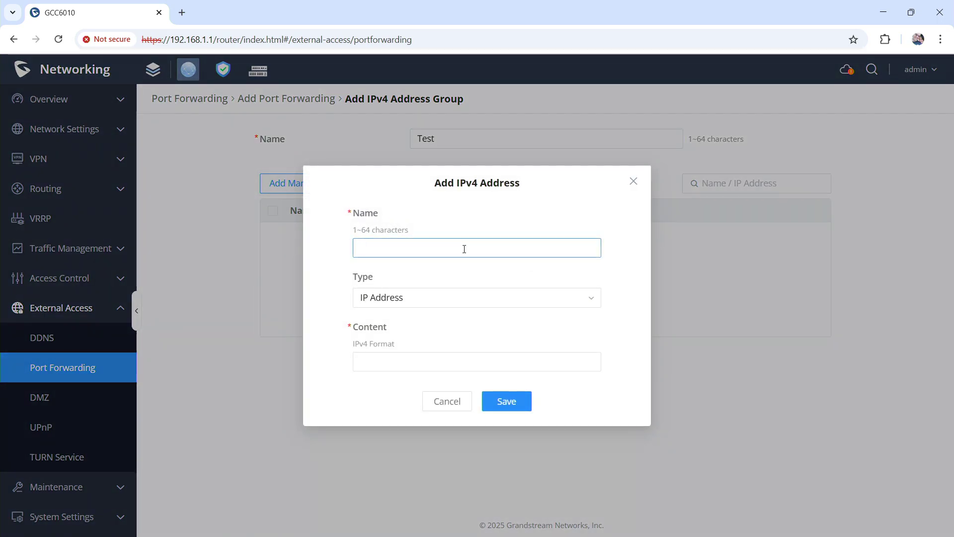
{"action": "type", "text": "Googl"}
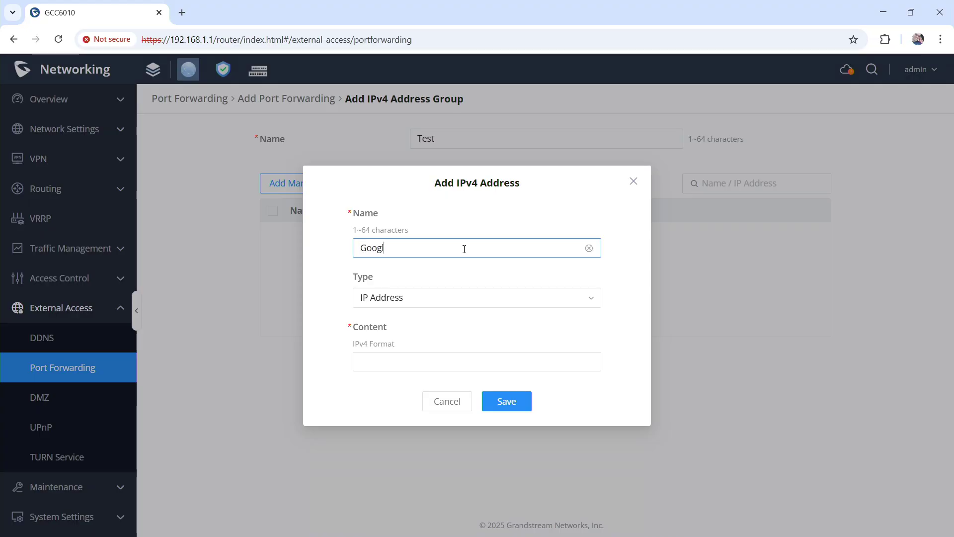
{"action": "type", "text": "e"}
{"action": "key", "text": "Tab"}
{"action": "key", "text": "Tab"}
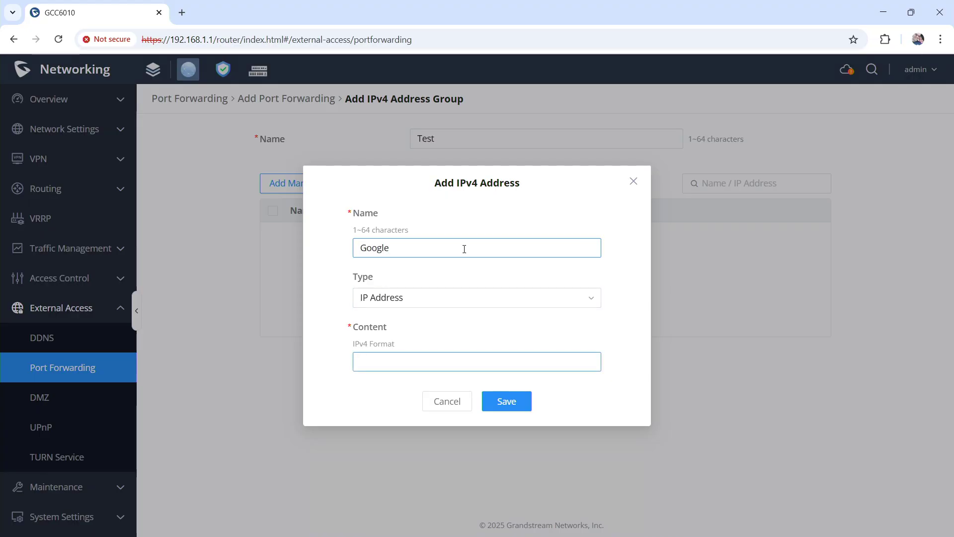
{"action": "type", "text": "8.8.8.8"}
{"action": "left_click", "coordinate": [519, 407]}
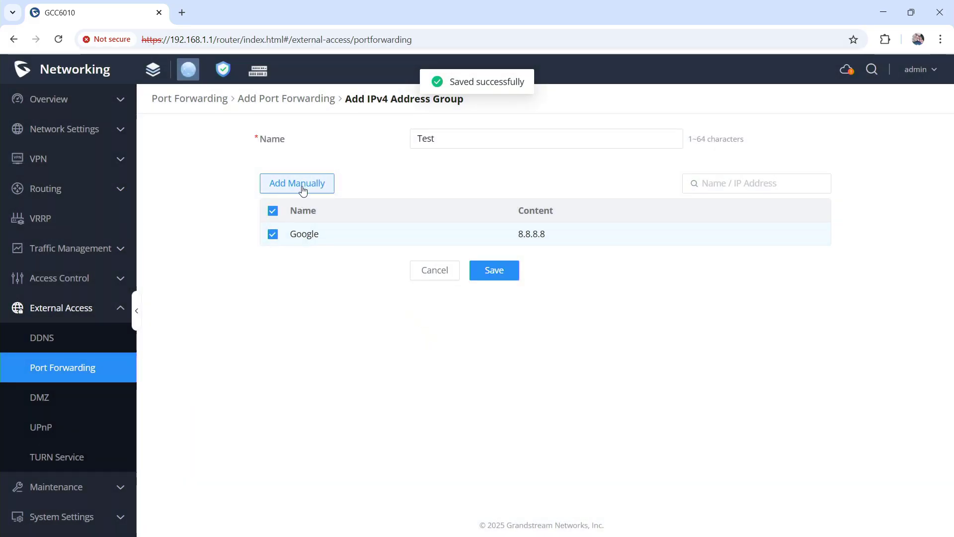
Step: Add a manual address entry named Quad with content 9.9.9.9
{"action": "left_click", "coordinate": [301, 186]}
{"action": "left_click", "coordinate": [464, 254]}
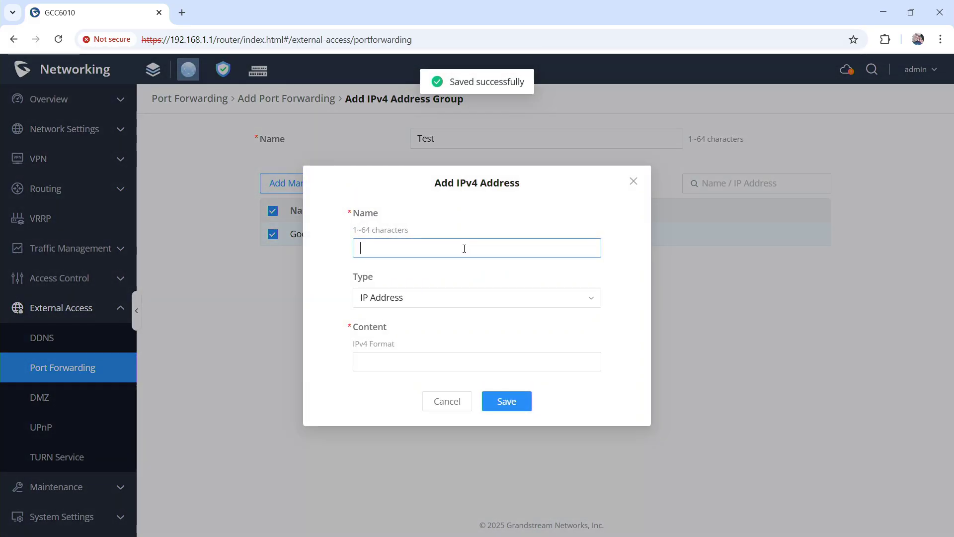
{"action": "type", "text": "QWu"}
{"action": "key", "text": "BackSpace"}
{"action": "key", "text": "BackSpace"}
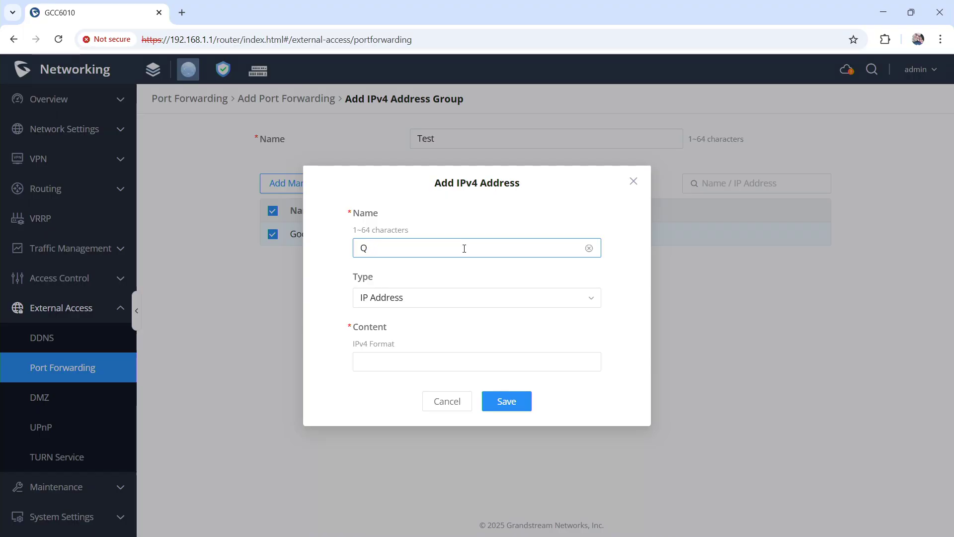
{"action": "type", "text": "uad"}
{"action": "key", "text": "Return"}
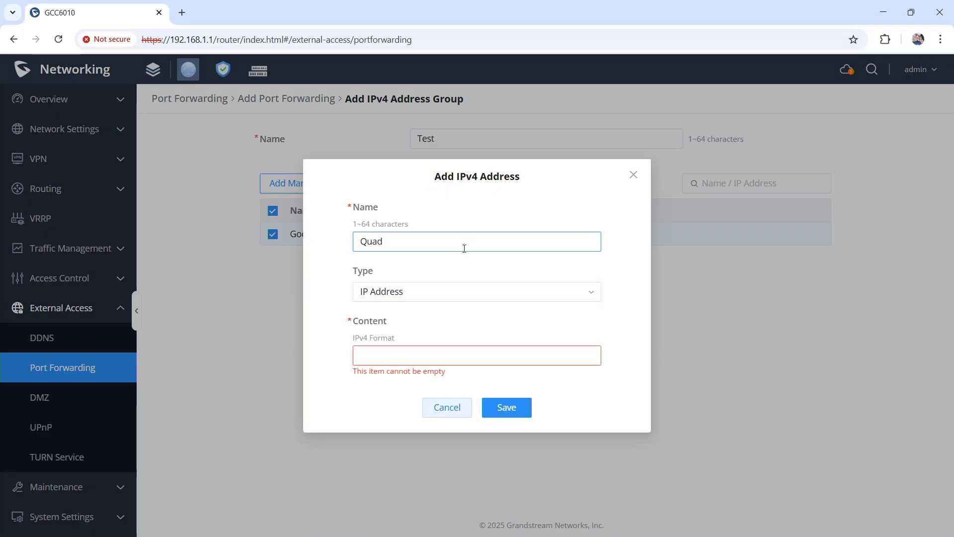
{"action": "left_click", "coordinate": [445, 354]}
{"action": "type", "text": "90.96."}
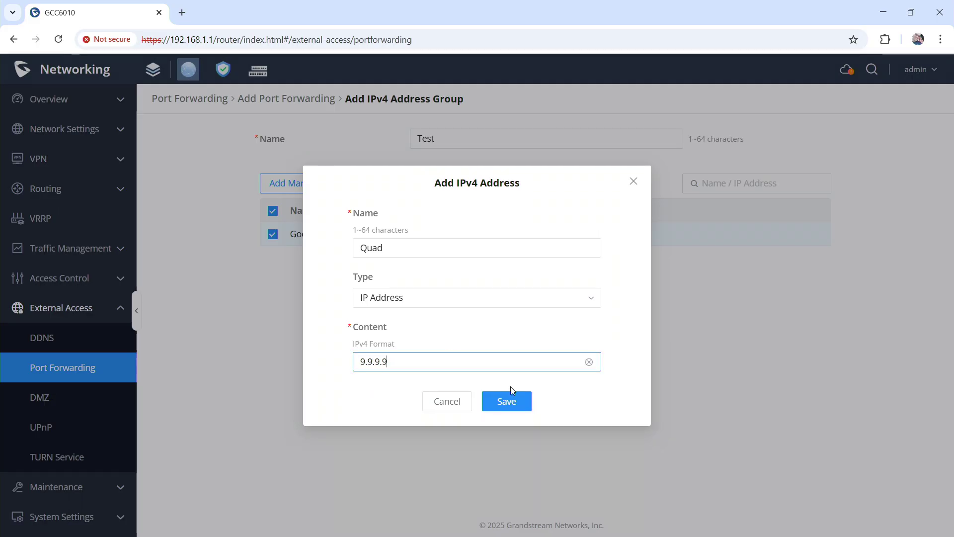
{"action": "left_click", "coordinate": [518, 400]}
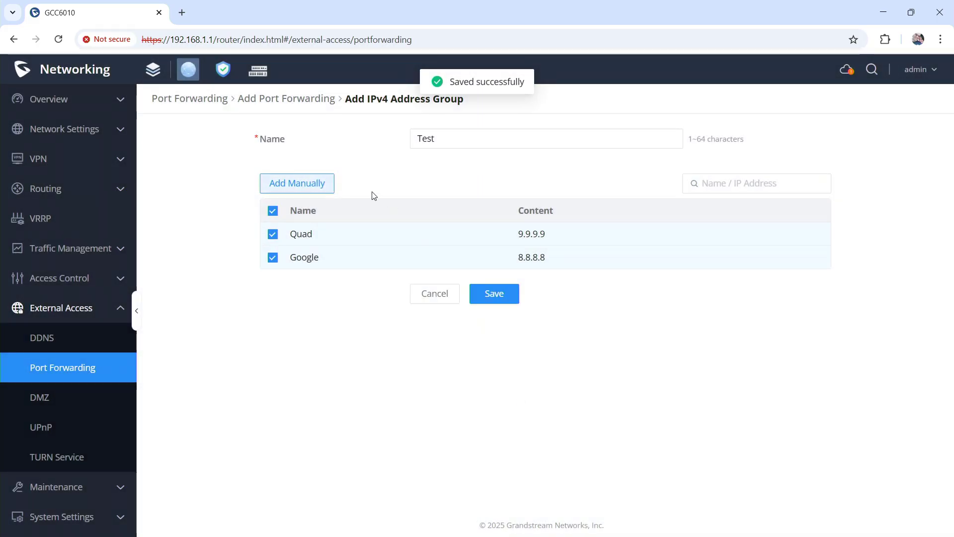
Step: Add entry One.one with 1.1.1.1, then save the Test address group
{"action": "left_click", "coordinate": [324, 181]}
{"action": "left_click", "coordinate": [418, 246]}
{"action": "type", "text": "One.one"}
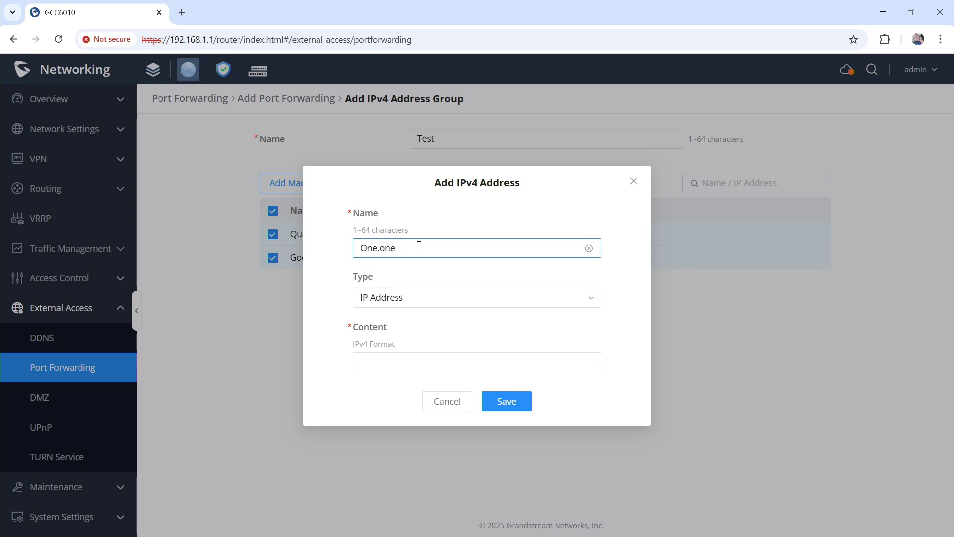
{"action": "left_click", "coordinate": [382, 364]}
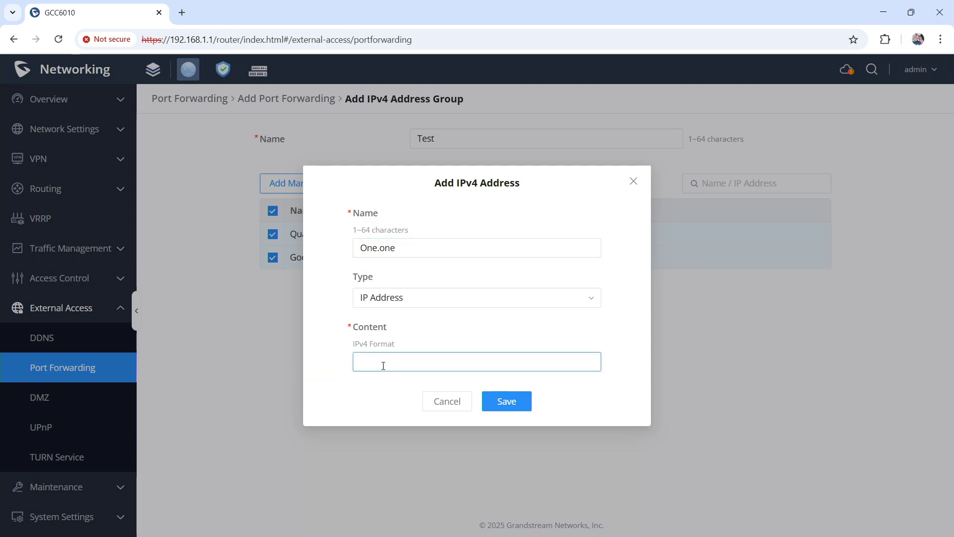
{"action": "type", "text": "1.1.1.1"}
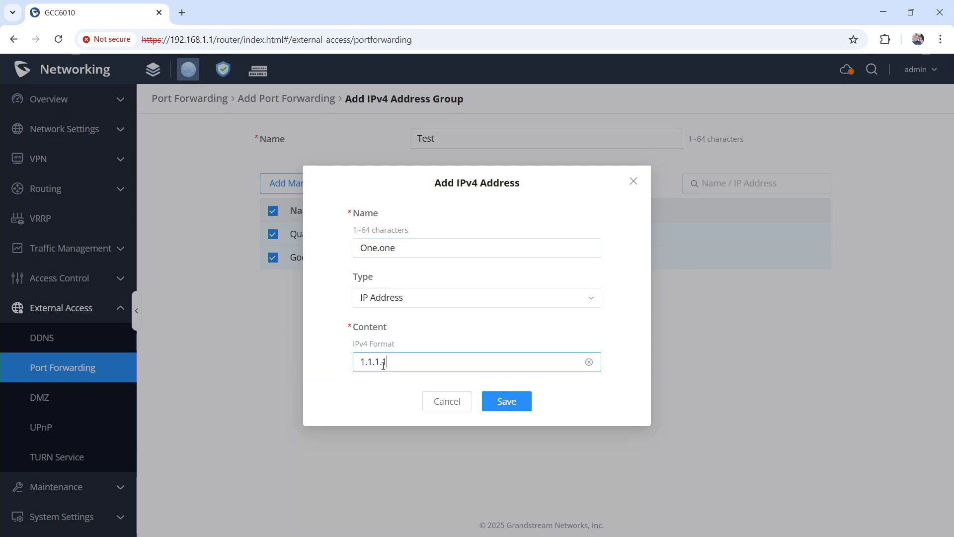
{"action": "left_click", "coordinate": [520, 401]}
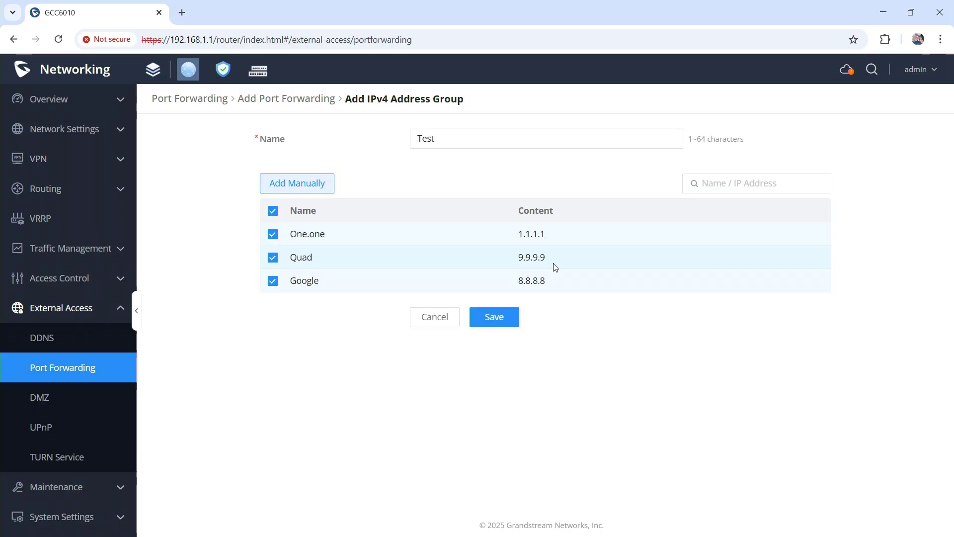
{"action": "left_click", "coordinate": [507, 318]}
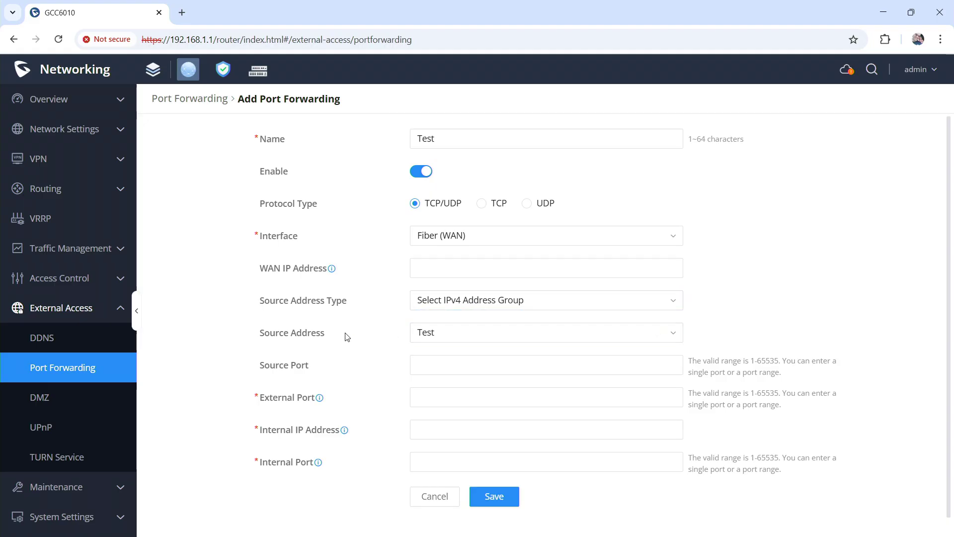
Step: Choose the Test address group as the rule's Source Address
{"action": "left_click", "coordinate": [443, 332]}
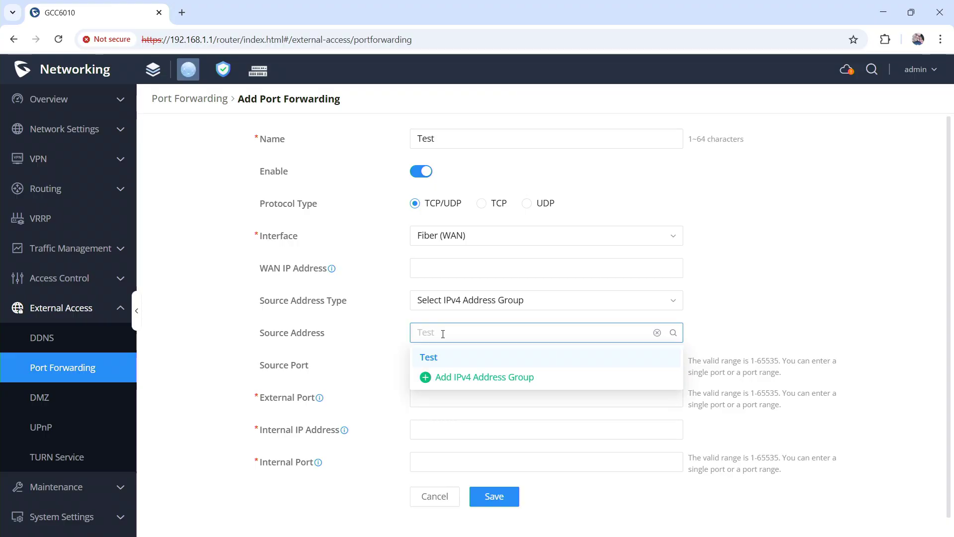
{"action": "left_click", "coordinate": [428, 357]}
{"action": "left_click", "coordinate": [446, 362]}
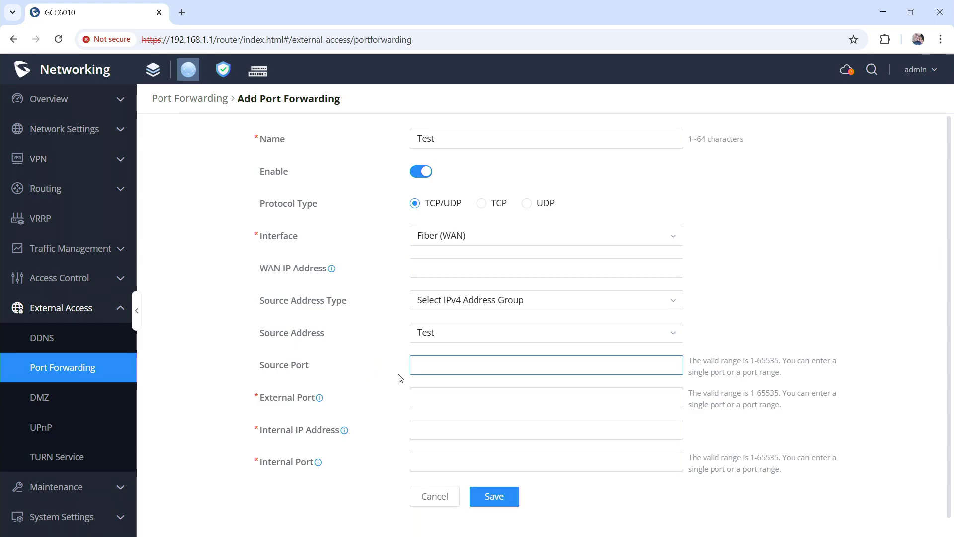
{"action": "left_click", "coordinate": [471, 392]}
Step: Set External Port 80, Internal IP 10.1.1.1 and Internal Port 80, then save the rule
{"action": "left_click", "coordinate": [460, 434]}
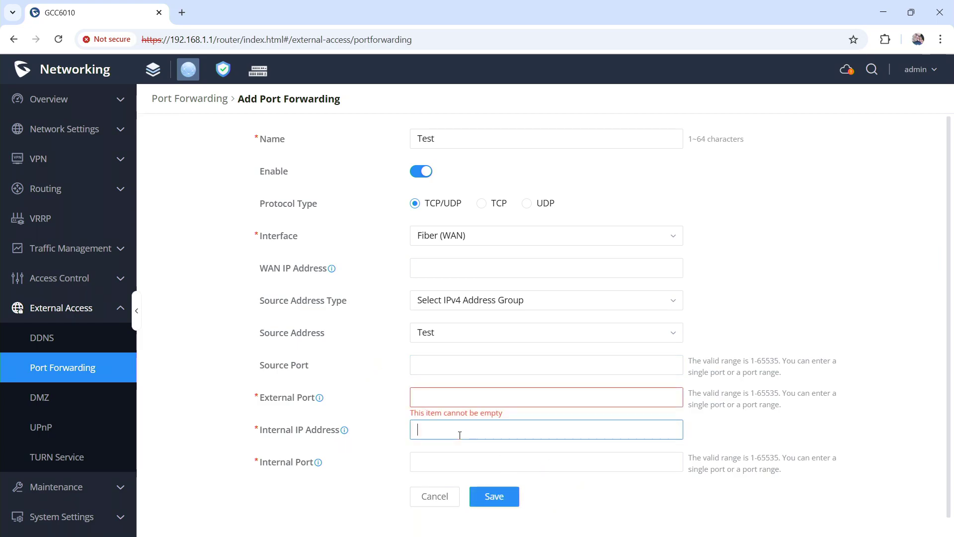
{"action": "left_click", "coordinate": [463, 398]}
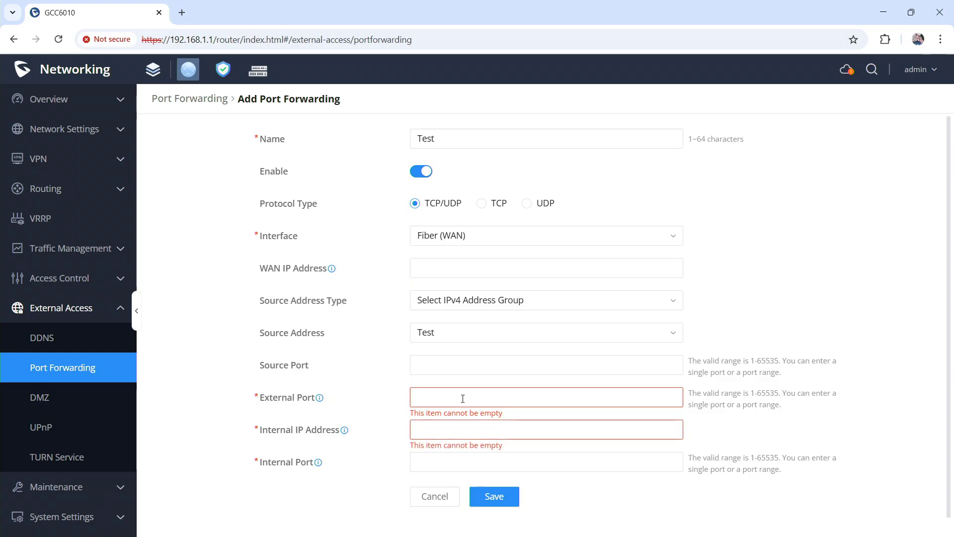
{"action": "type", "text": "80"}
{"action": "left_click", "coordinate": [470, 428]}
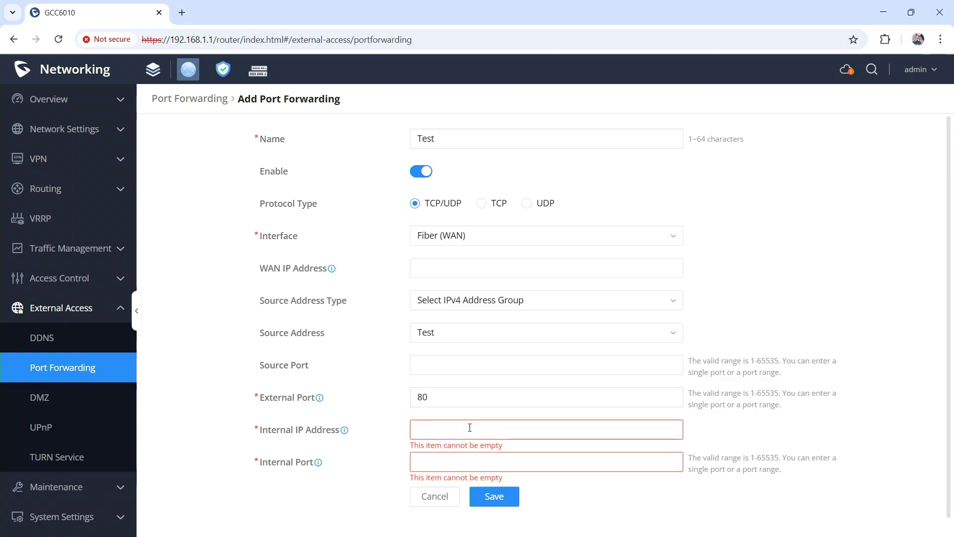
{"action": "type", "text": "10.1.1.1"}
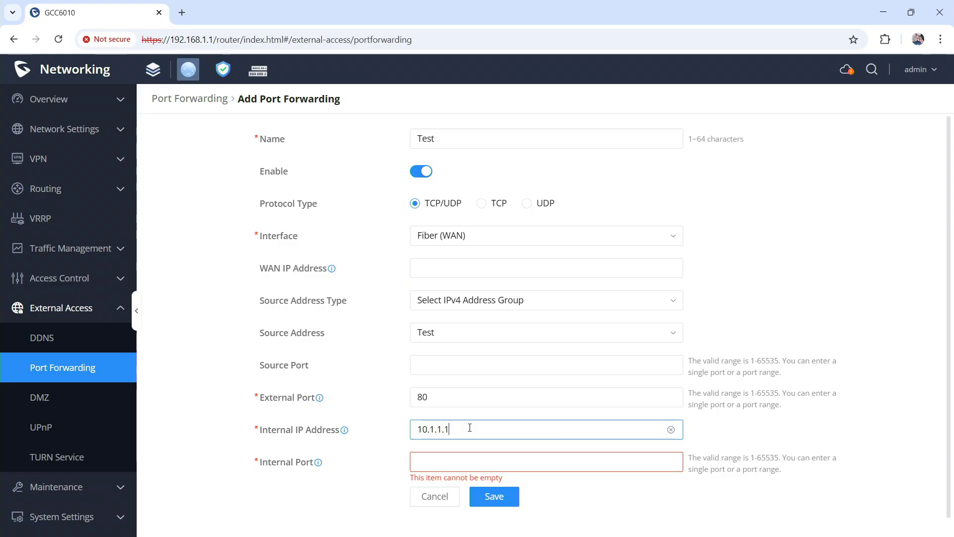
{"action": "left_click", "coordinate": [478, 458]}
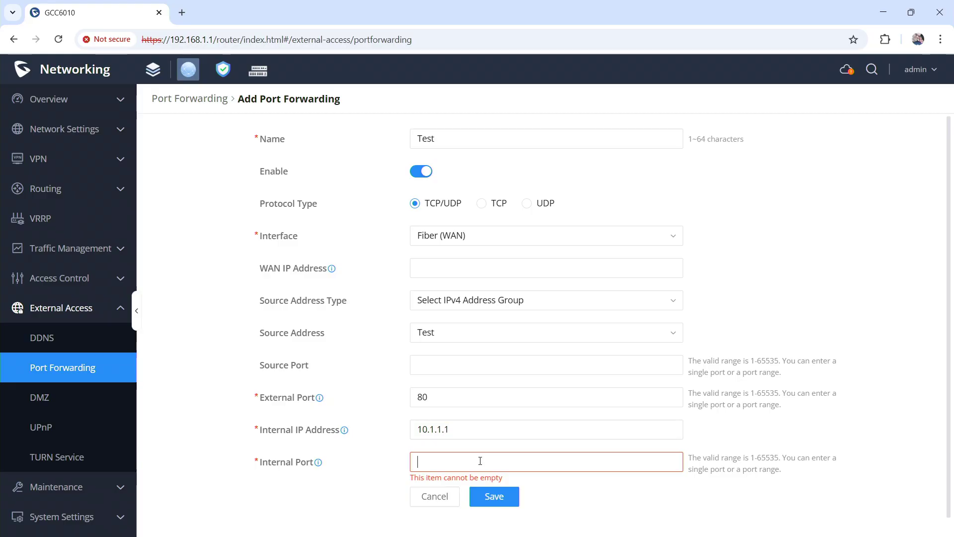
{"action": "type", "text": "80"}
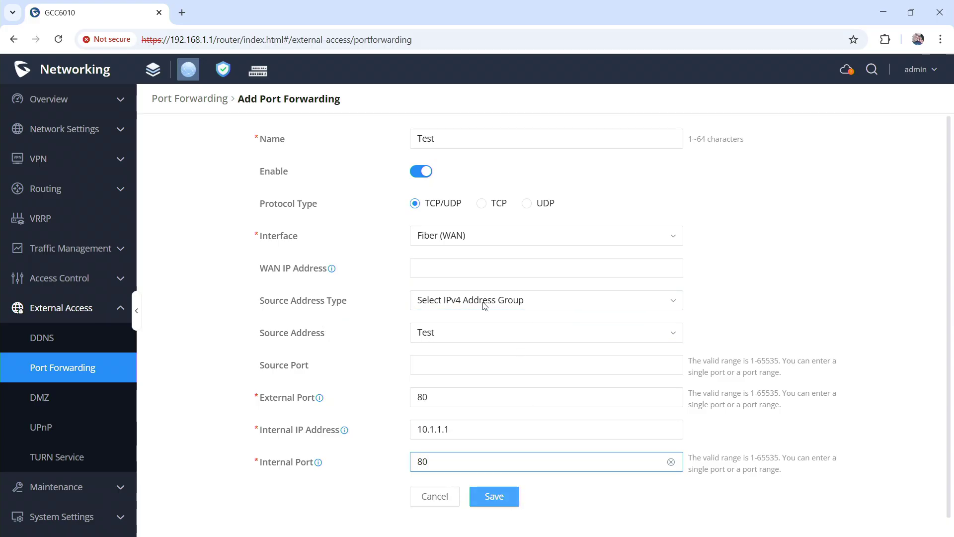
{"action": "left_click", "coordinate": [502, 497]}
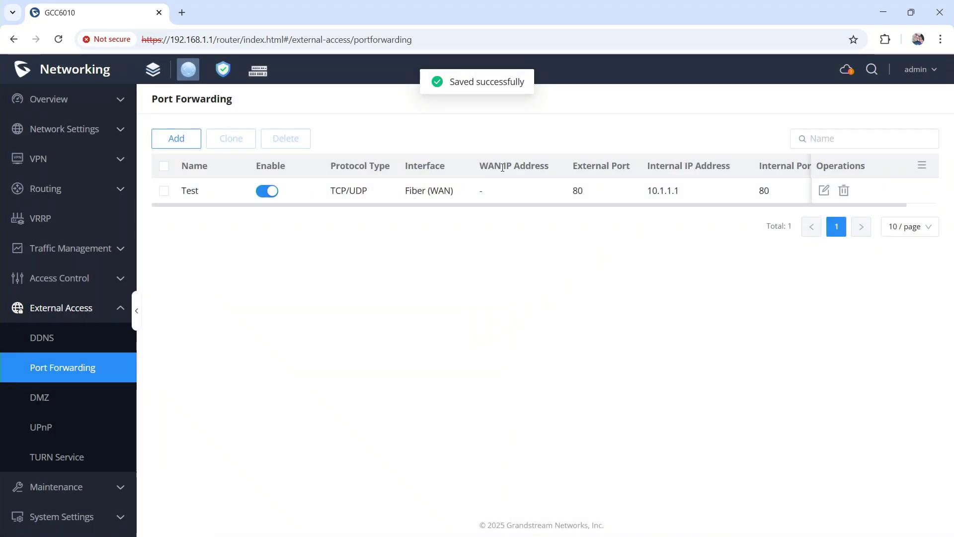
Step: Review the Test rule without changes, then select all rules and clone it as Test_clone
{"action": "left_click", "coordinate": [824, 191]}
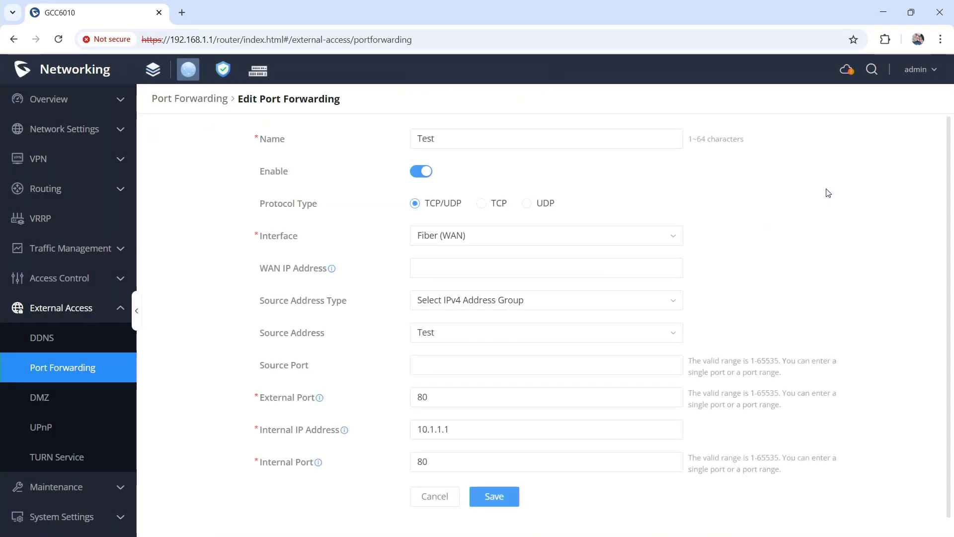
{"action": "left_click", "coordinate": [434, 496]}
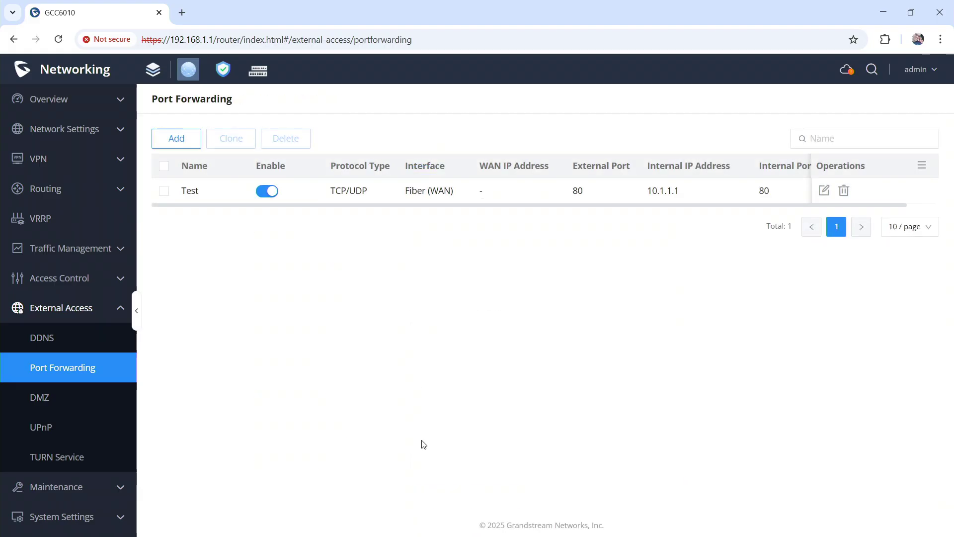
{"action": "left_click", "coordinate": [164, 166]}
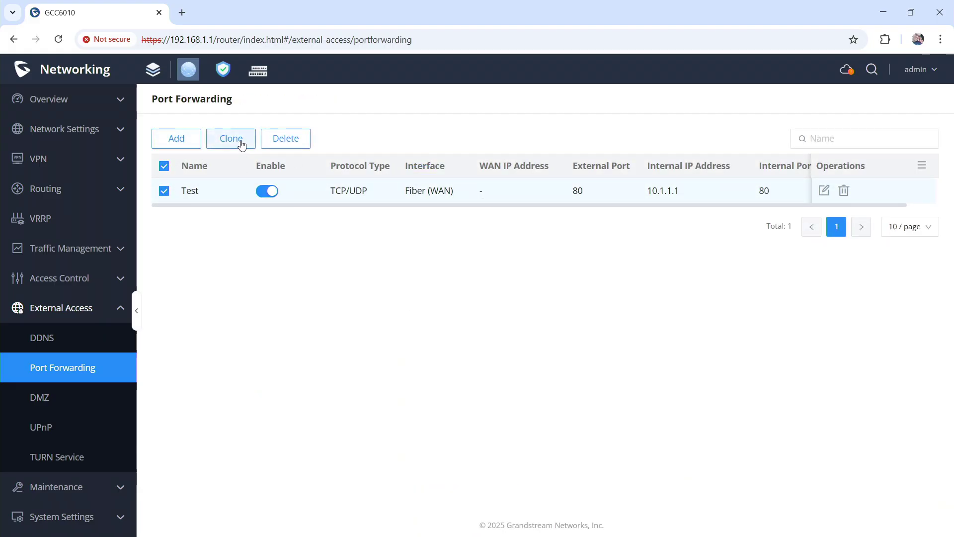
{"action": "left_click", "coordinate": [240, 142]}
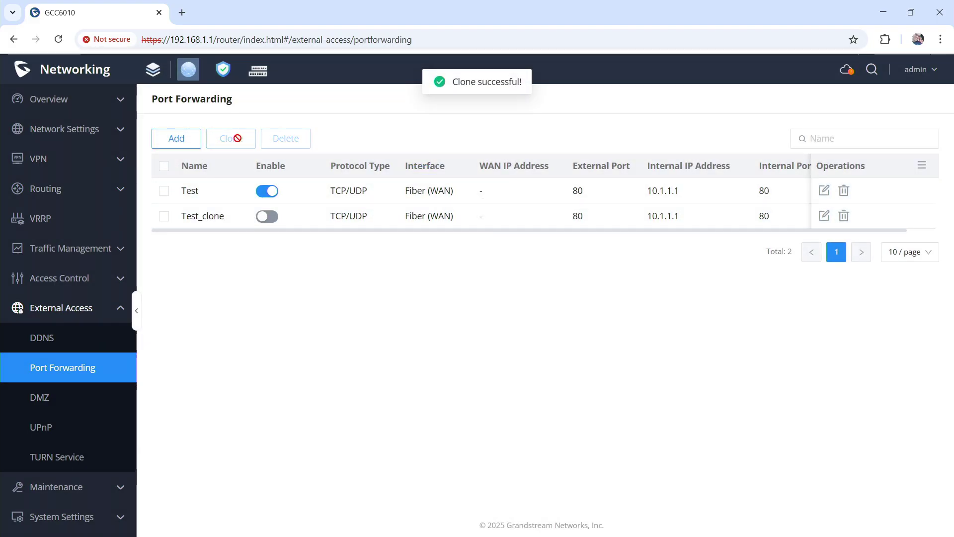